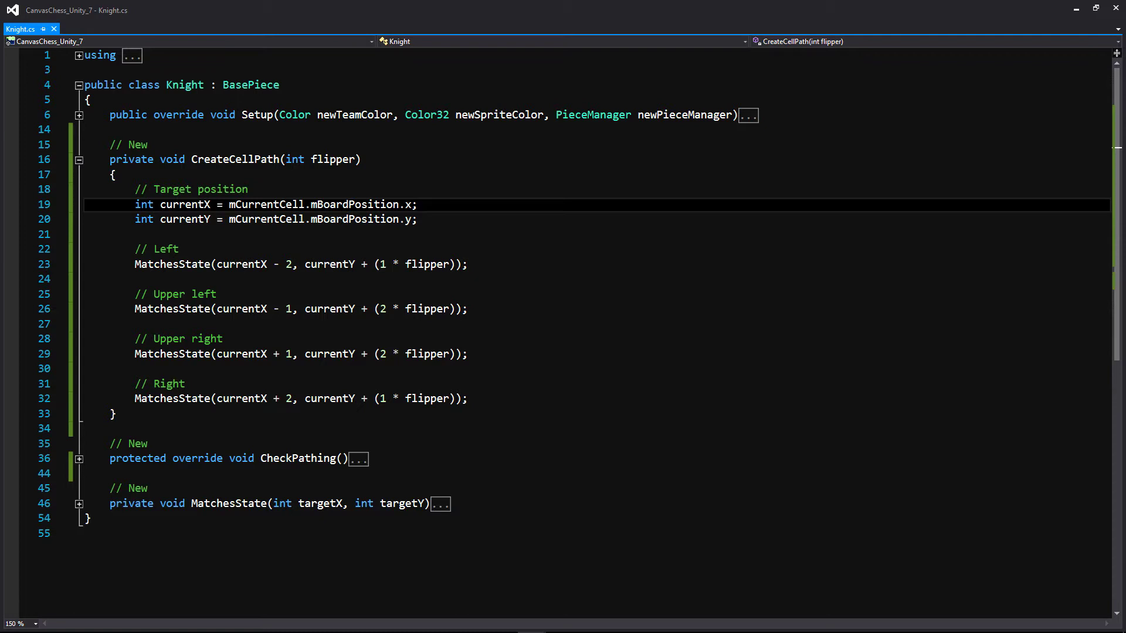
Step: Review the current-position variables and the four MatchesState calls in the Knight's CreateCellPath method, checking the blue knight's moves in the running game
left_click(417, 219)
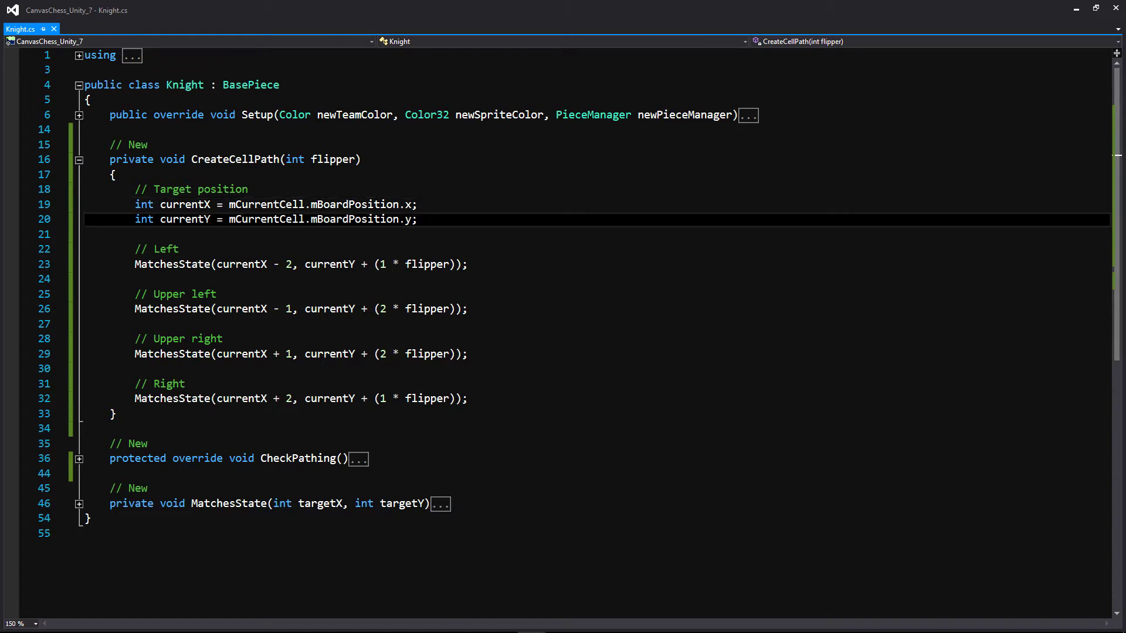
left_click(467, 264)
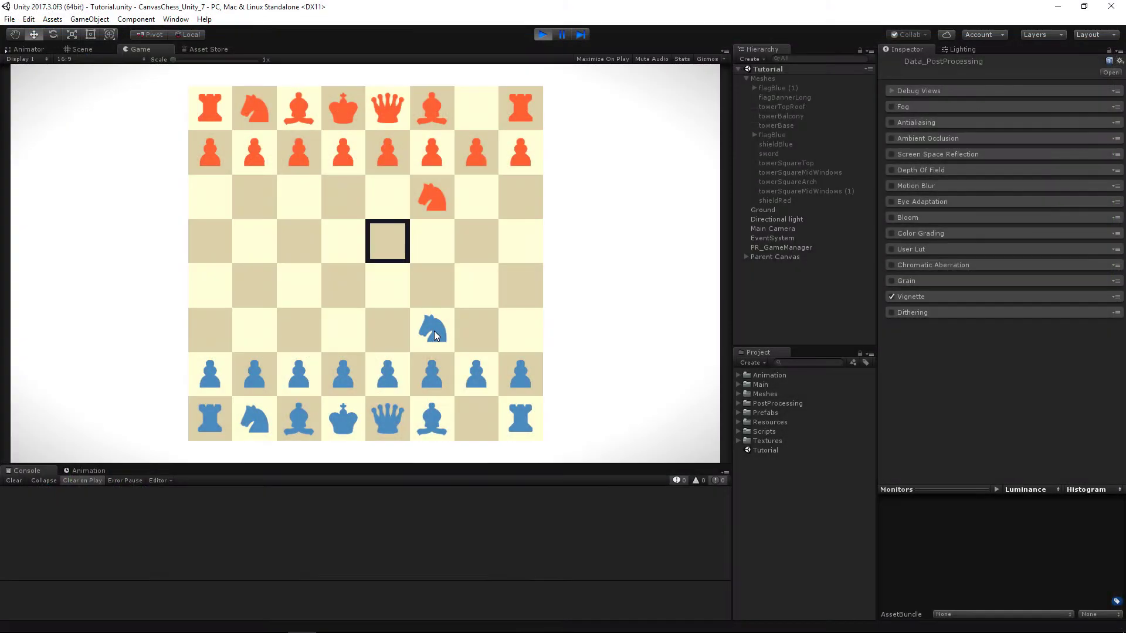
left_click_drag(435, 321, 433, 256)
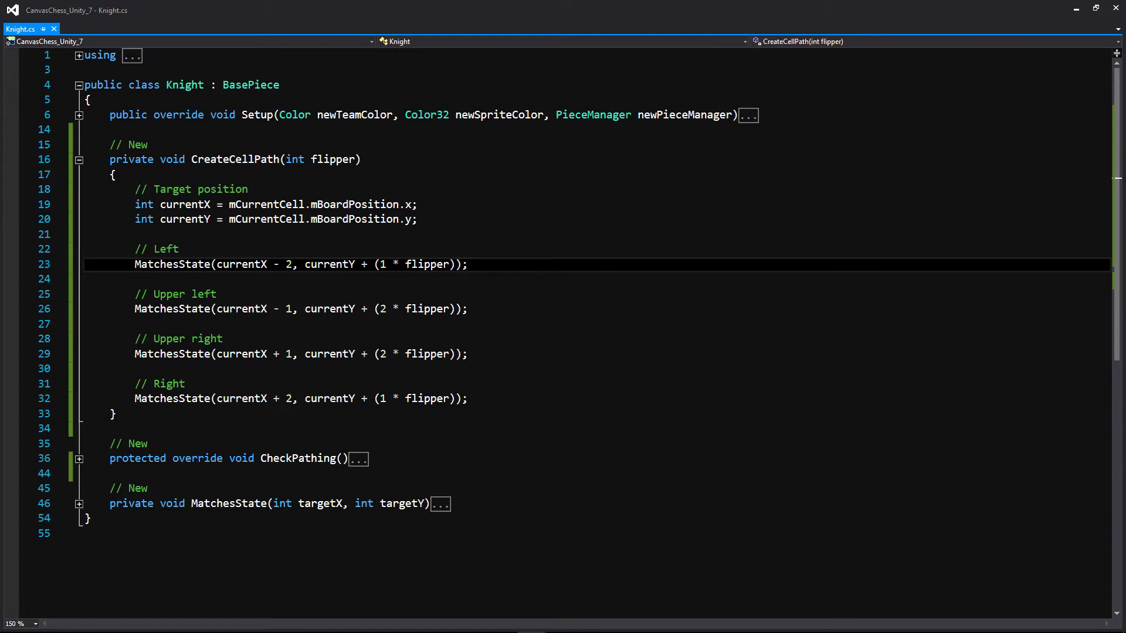
left_click(467, 308)
left_click(467, 353)
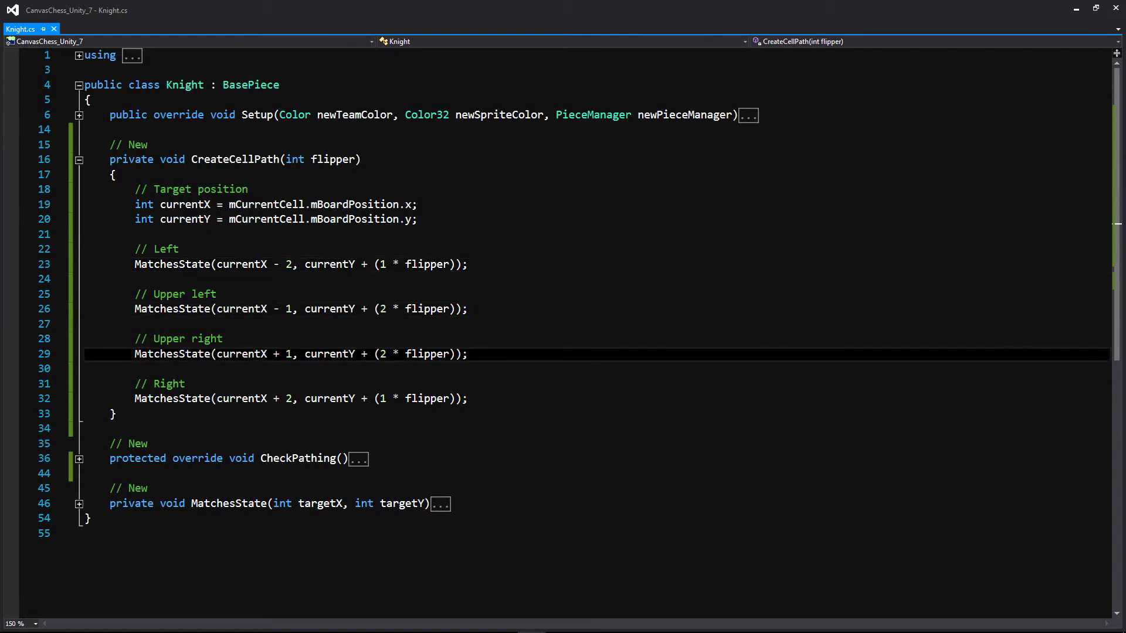
left_click(468, 398)
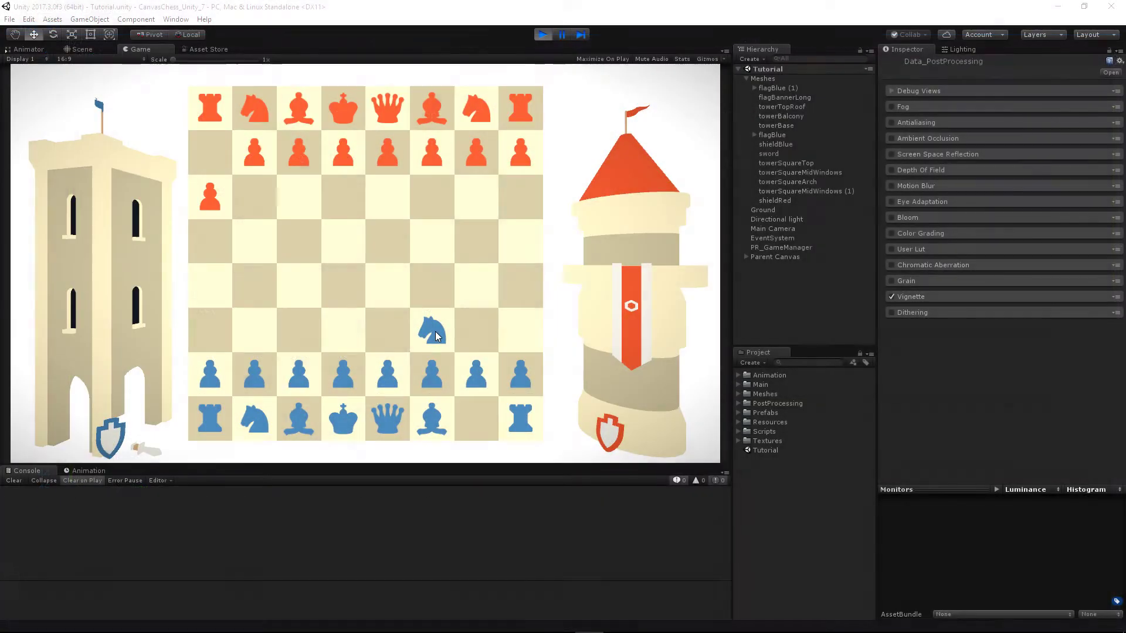
Step: Test the blue knight in the running game by moving it two rows up and one column right
left_click(345, 283)
left_click_drag(344, 284, 468, 241)
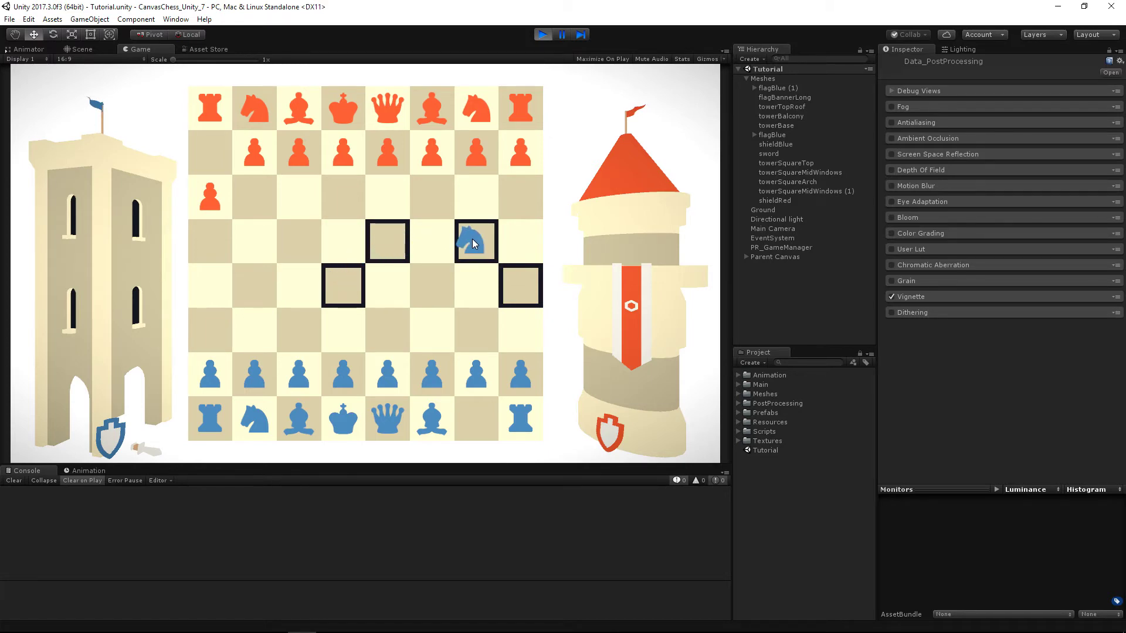
left_click_drag(468, 241, 476, 241)
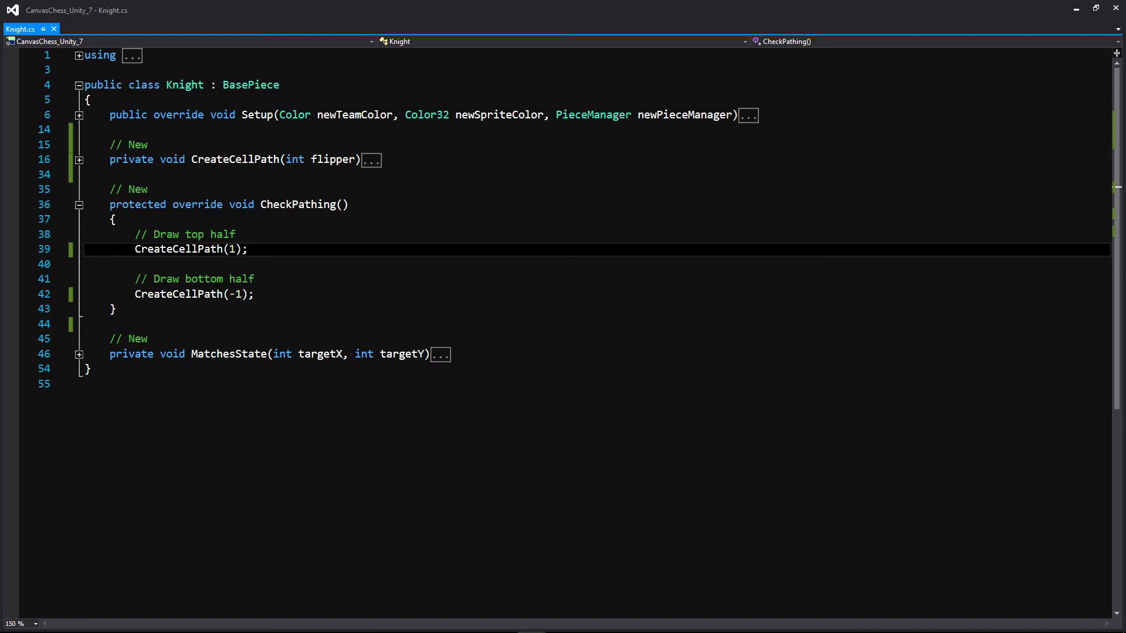
Step: Review the CreateCellPath(-1) call in CheckPathing and the ValidateCell, state check and mHighlightedCells lines in MatchesState
left_click(253, 294)
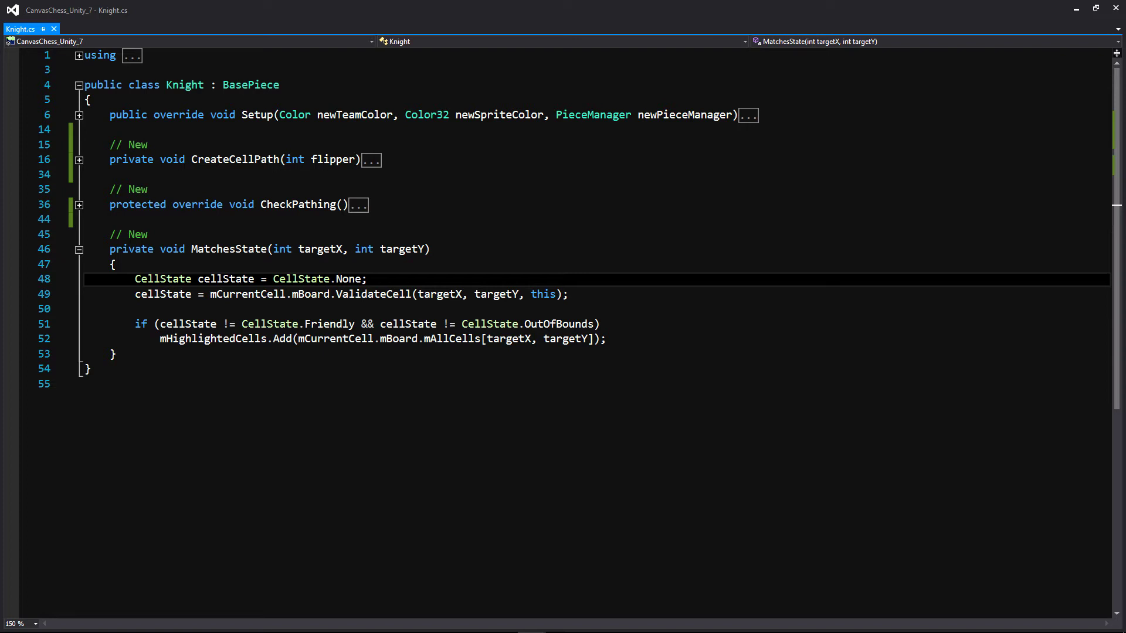
left_click(367, 294)
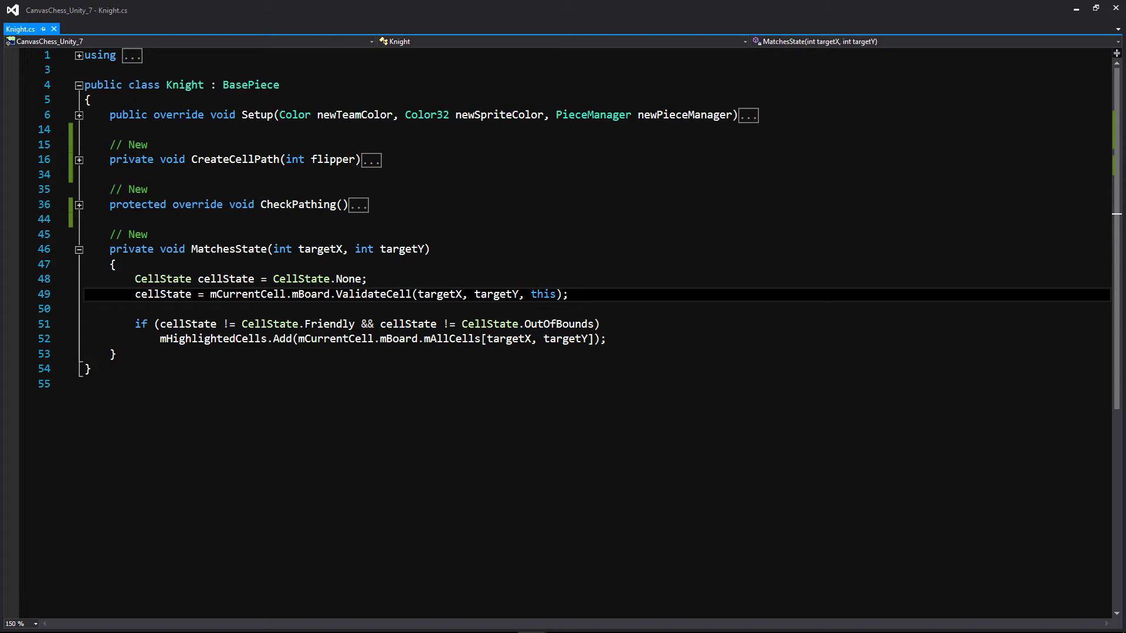
left_click(600, 324)
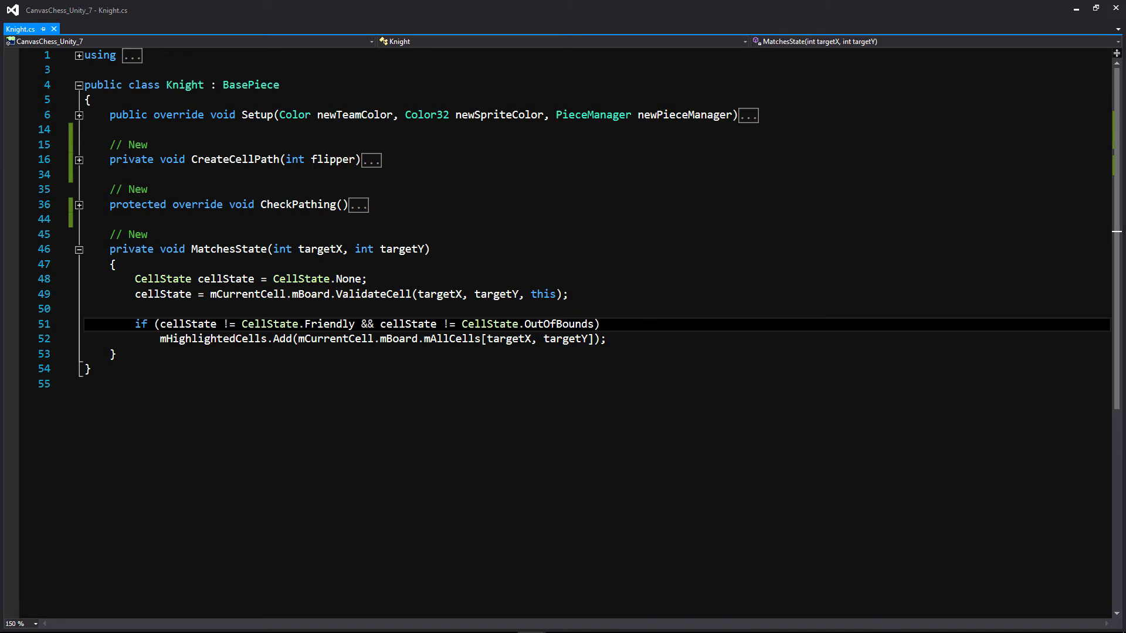
left_click(606, 339)
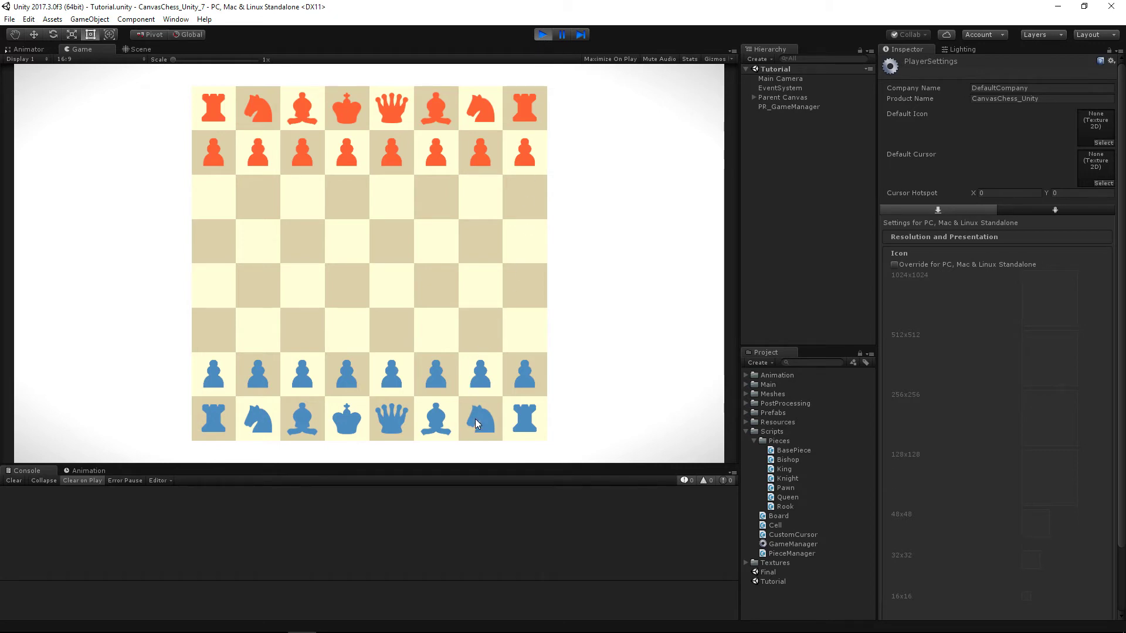
Step: Test the right-hand blue and red knights by moving each two rows forward and one column left, and pick up the blue knight again
left_click_drag(475, 421, 467, 376)
left_click_drag(429, 327, 429, 329)
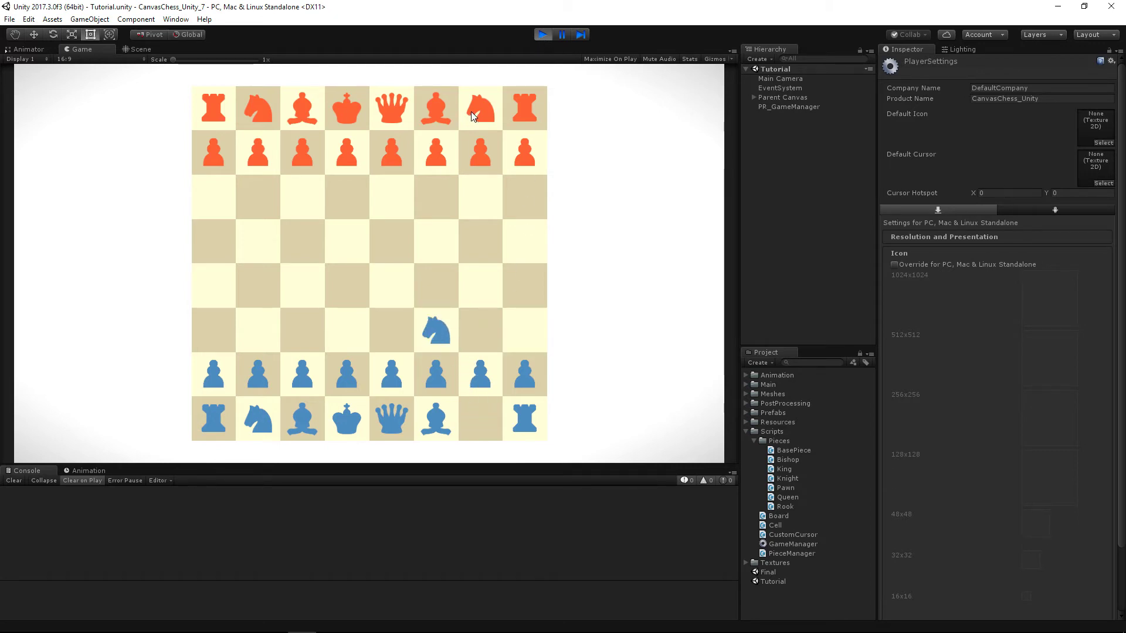
left_click_drag(474, 116, 435, 194)
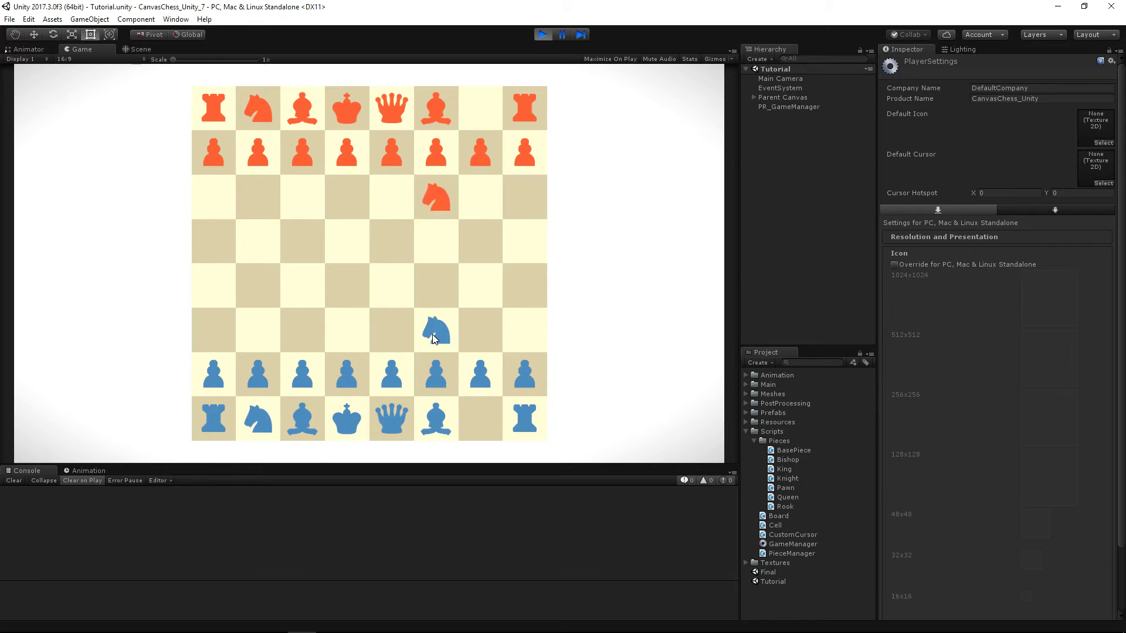
left_click_drag(434, 339, 437, 323)
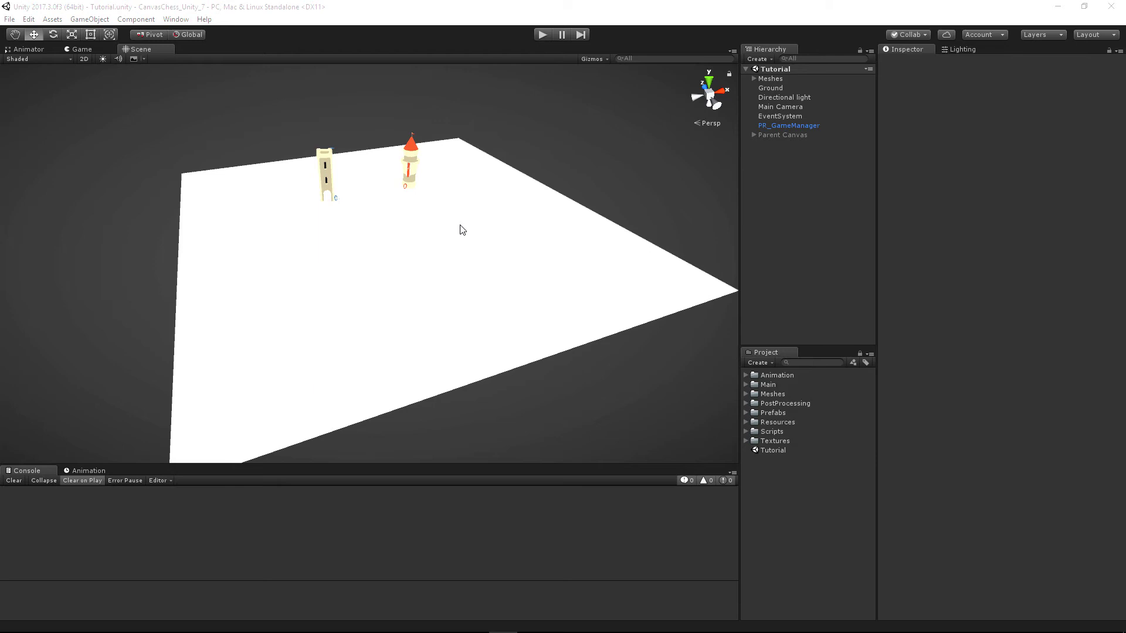
Step: Select the Ground plane, expand the Meshes group, and examine flagBlue (1) up close on the red tower
left_click(462, 230)
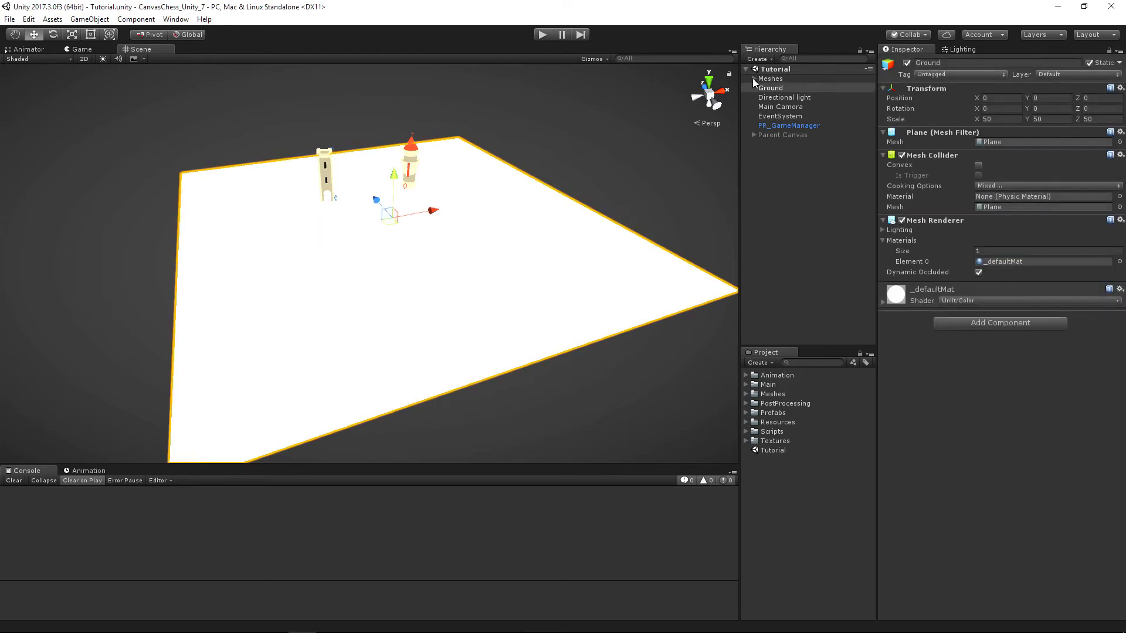
left_click(753, 79)
left_click(772, 79)
double_click(783, 88)
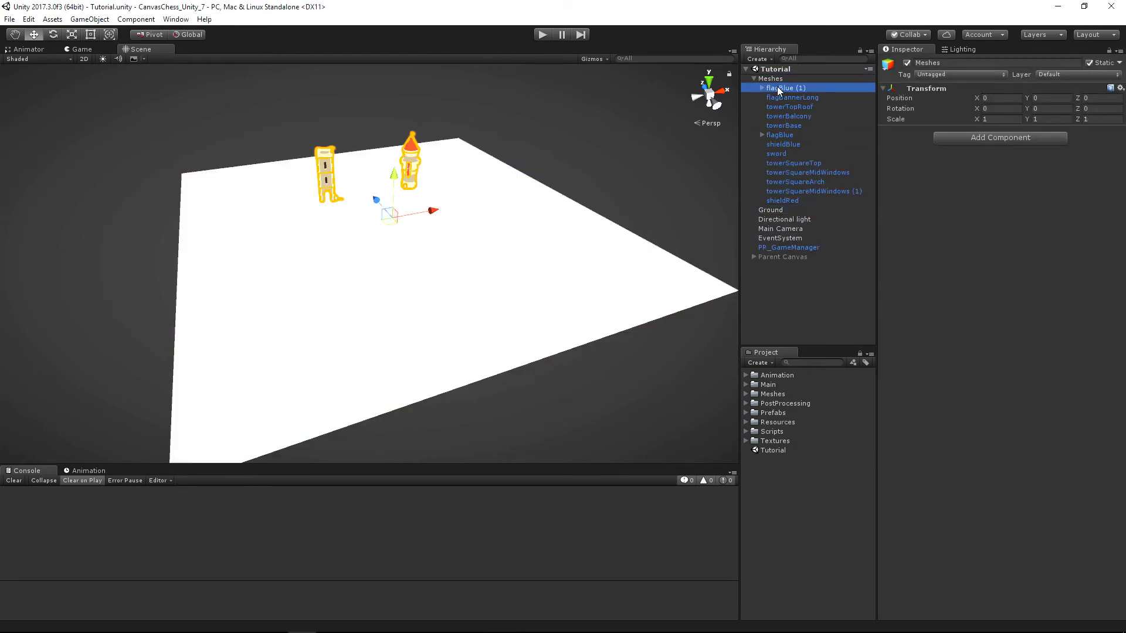
left_click_drag(522, 455, 553, 614, "alt")
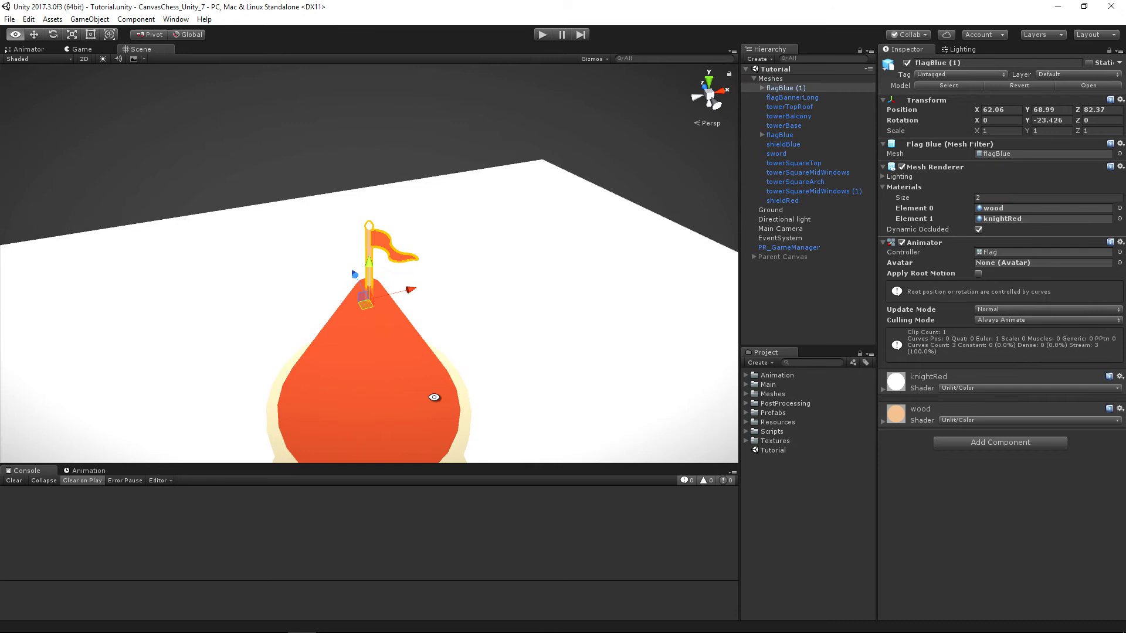
left_click_drag(434, 393, 407, 265, "alt")
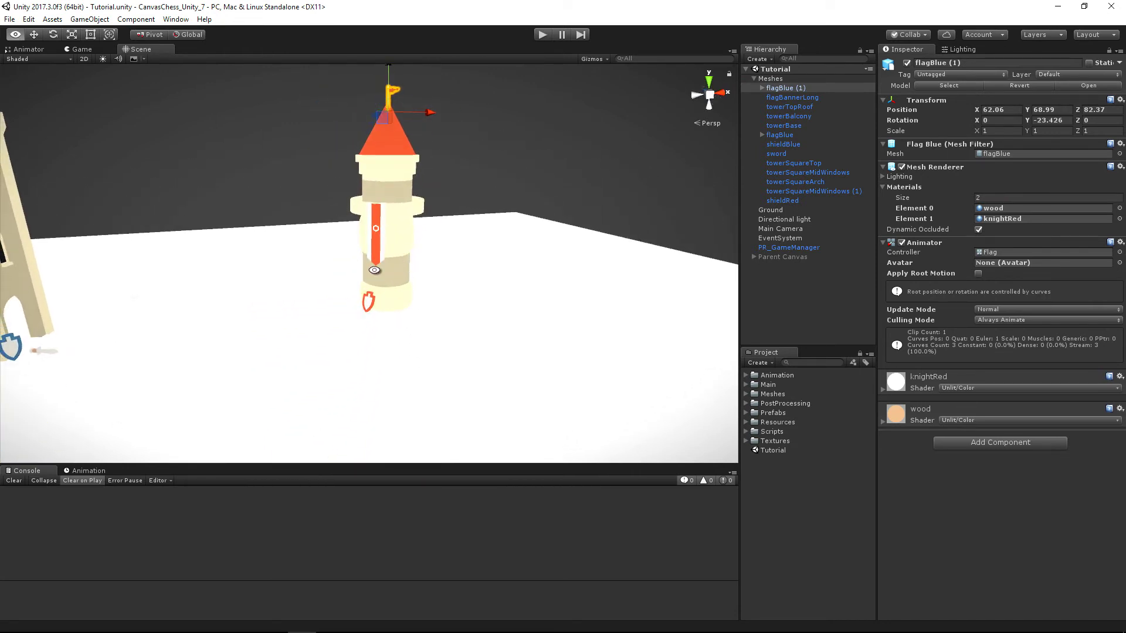
Step: Inspect the red tower's towerBase and flagBannerLong meshes, and examine the parts of the blue tower
left_click(391, 241)
left_click(386, 279)
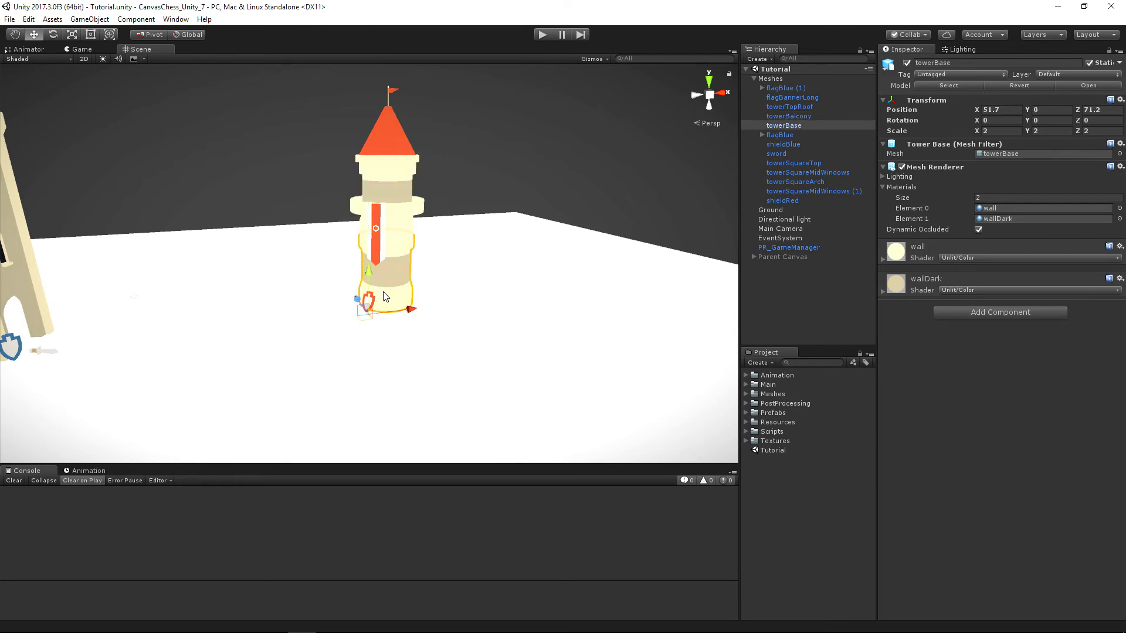
left_click(382, 247)
left_click_drag(239, 336, 593, 351, "alt")
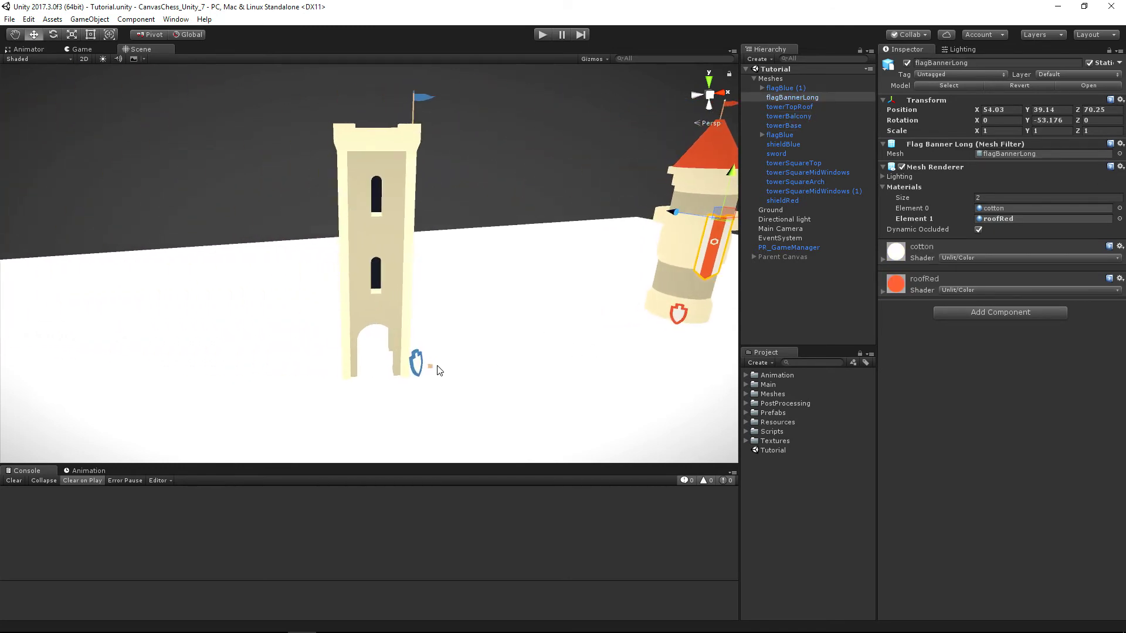
left_click(416, 367)
left_click(414, 368)
left_click(381, 303)
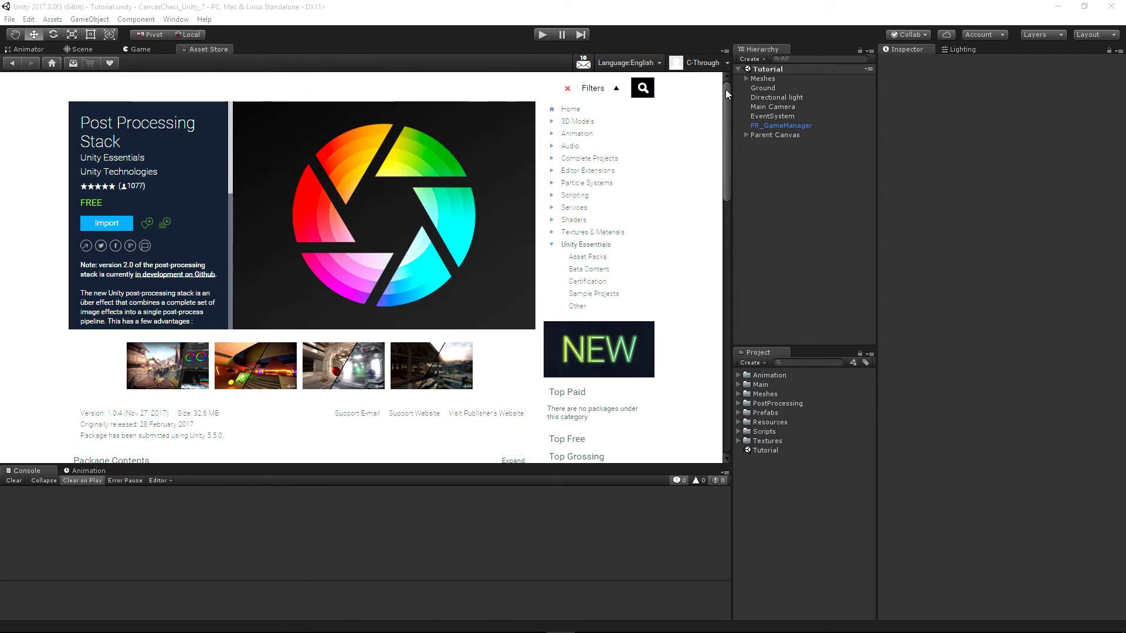
Step: Look over the Post Processing Stack asset page and open the Main Camera's Data_PostProcessing profile
left_click_drag(726, 89, 733, 146)
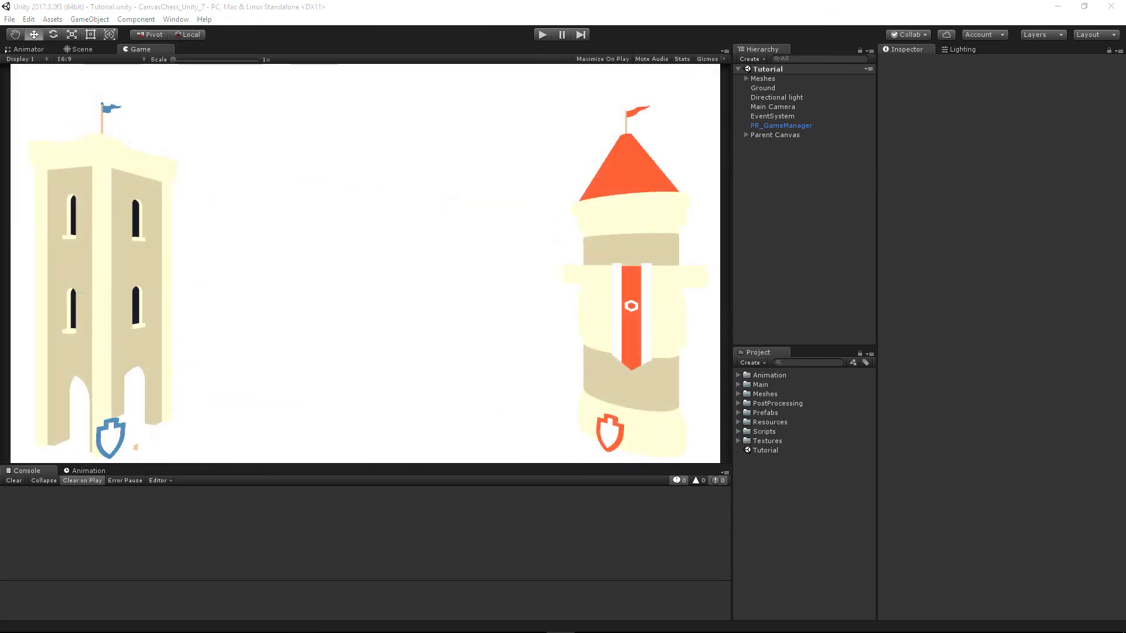
left_click(780, 107)
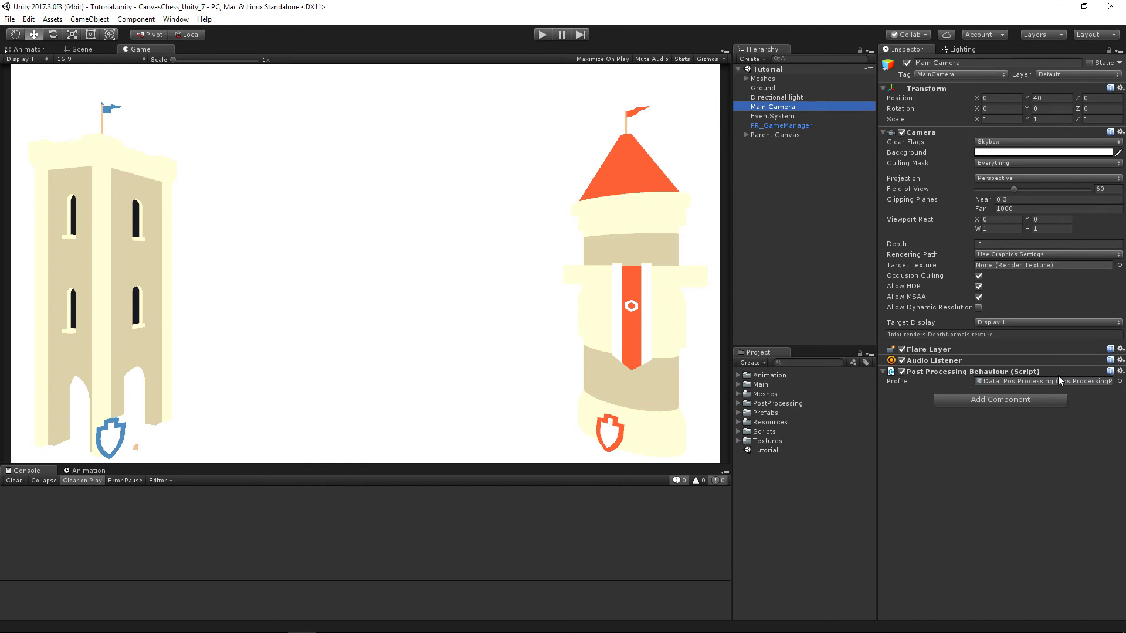
double_click(1044, 381)
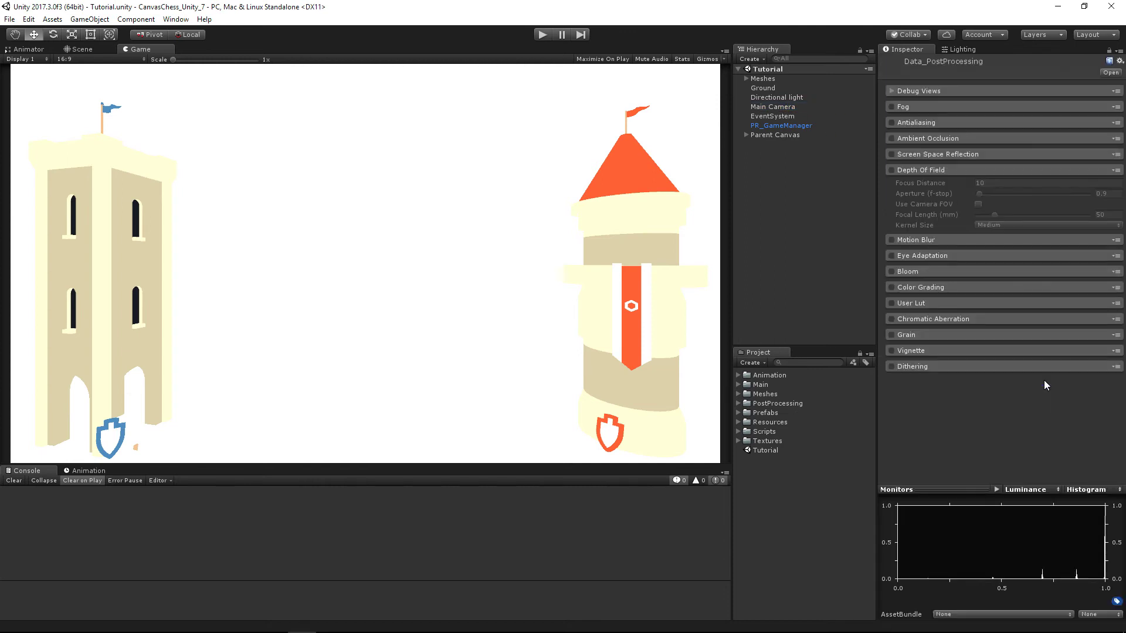
Step: Enable Fog and Ambient Occlusion in the post-processing profile, with the Ambient Occlusion intensity at about 1.15
left_click(891, 107)
left_click(892, 139)
left_click(918, 137)
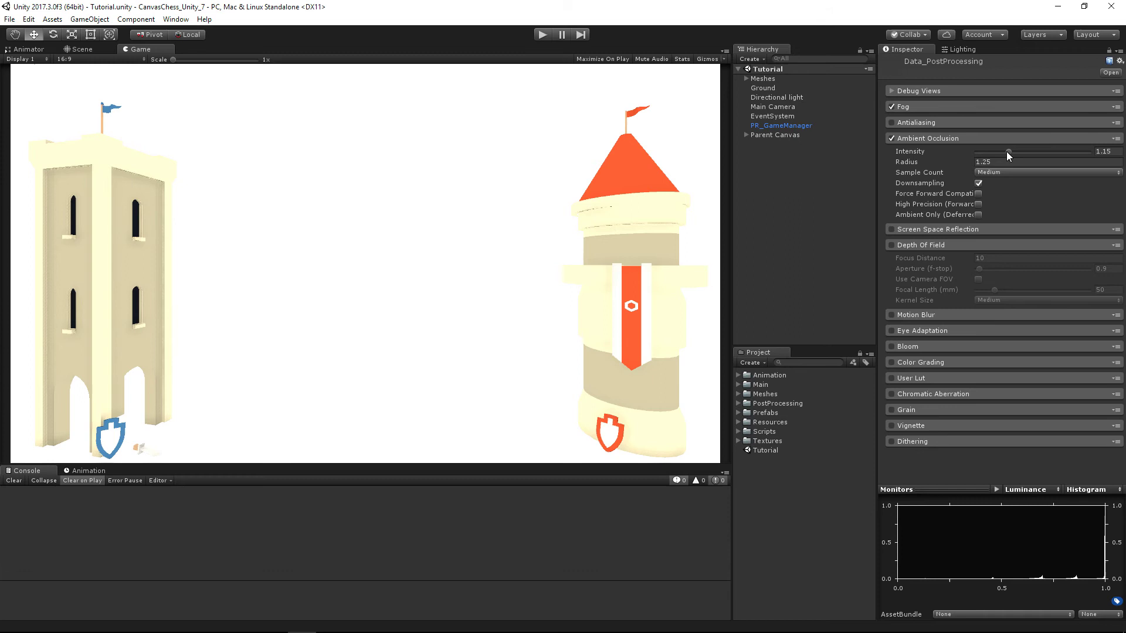
mouse_move(1007, 151)
left_mouse_down()
mouse_move(1047, 151)
mouse_move(1008, 152)
left_mouse_up()
left_click(945, 140)
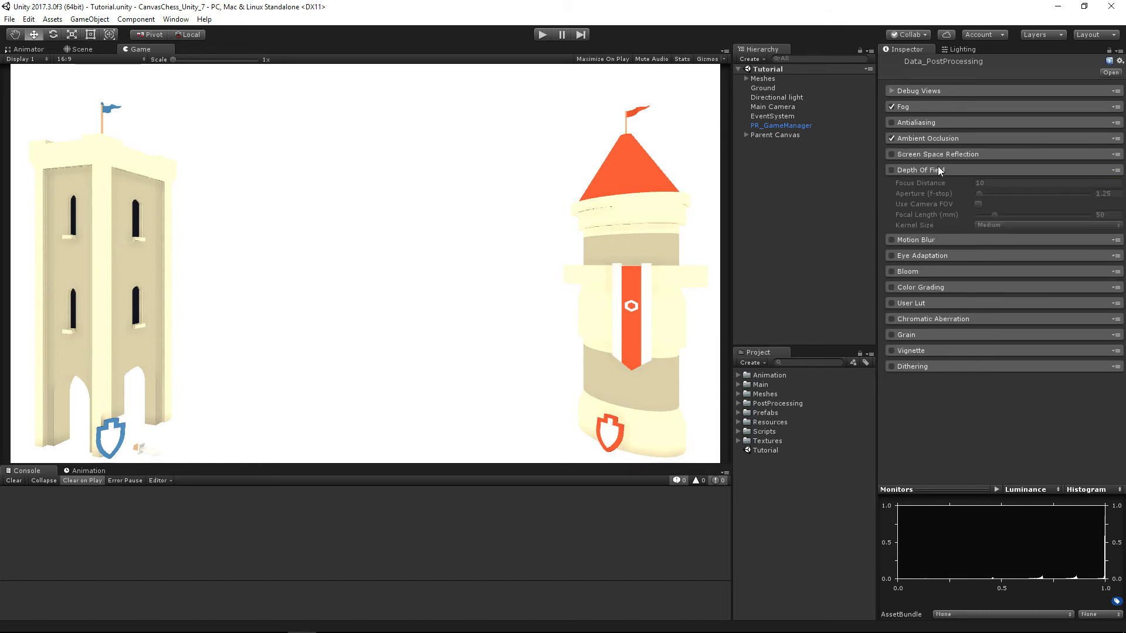
Step: Preview Depth Of Field and disable it again, and enable the Vignette effect
left_click(892, 170)
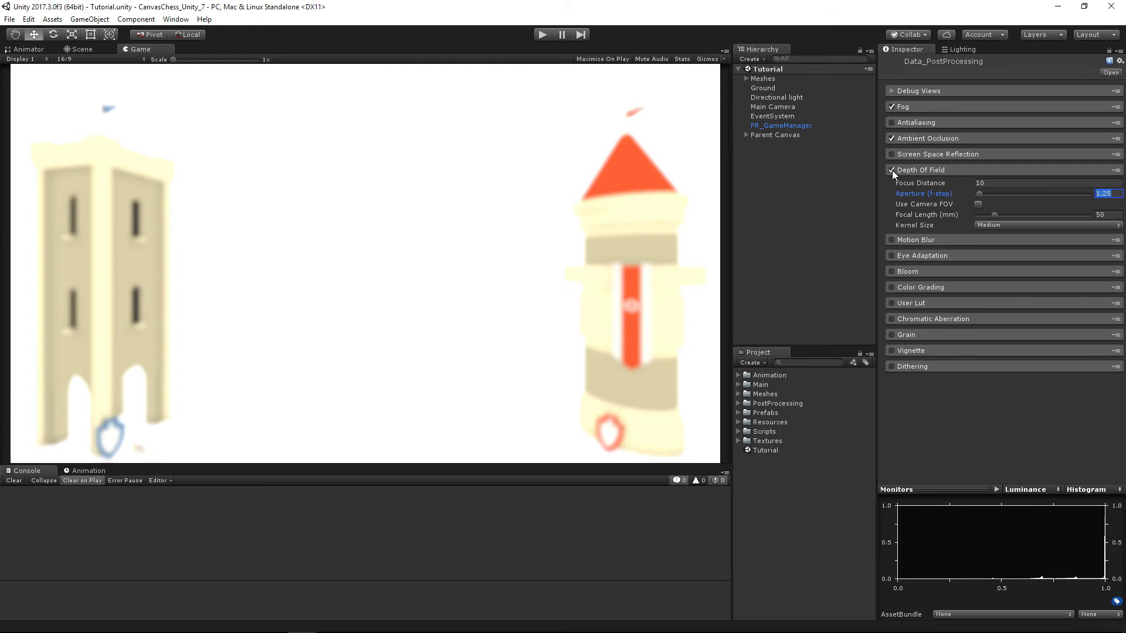
left_click(892, 170)
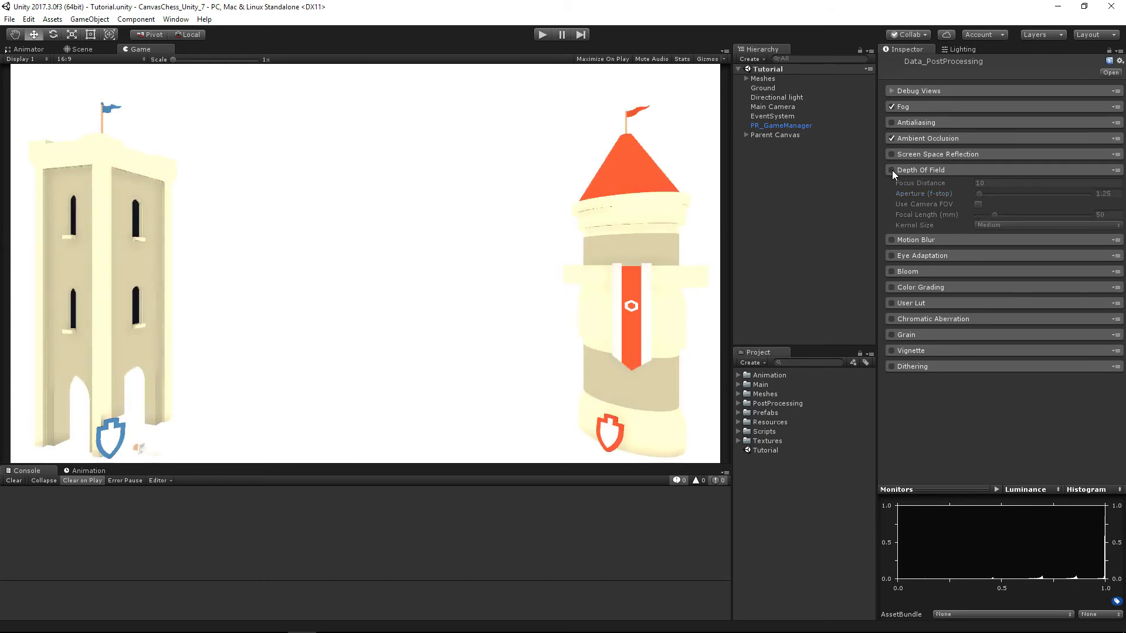
left_click(892, 350)
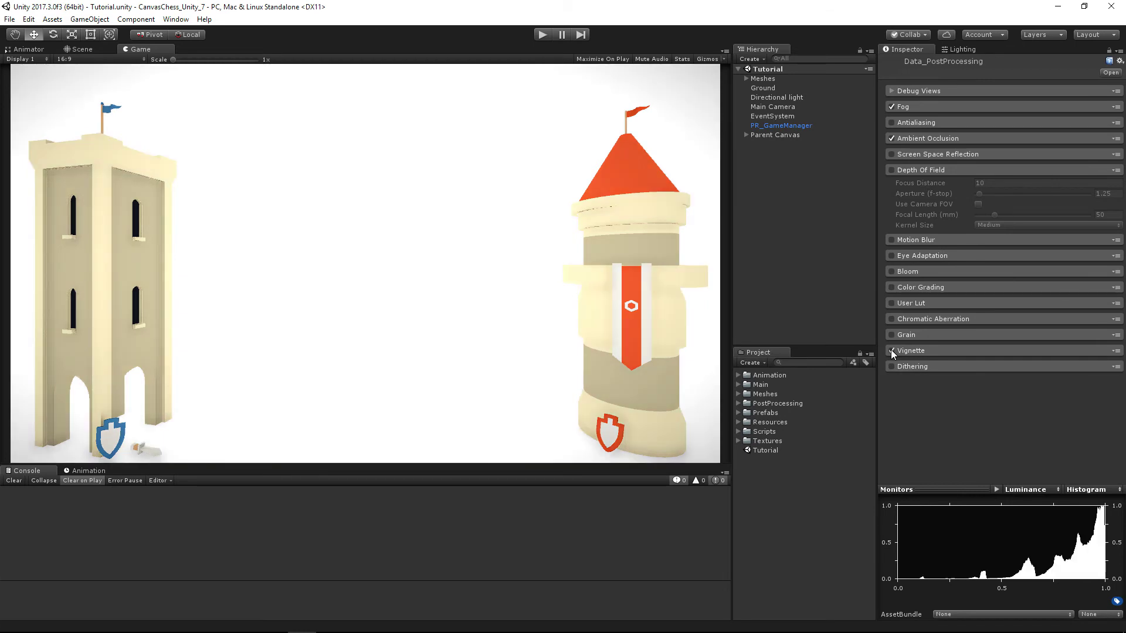
left_click(906, 351)
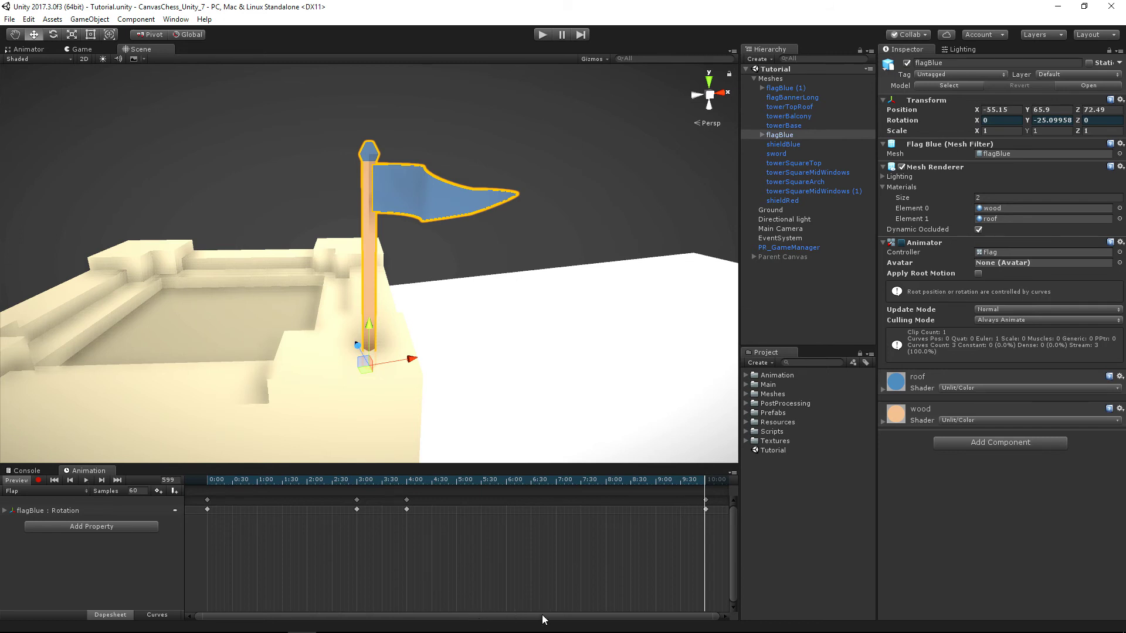
Step: Record a keyframe at frame 409 of the Flap animation that tilts flagBlue to rotation 10.592, -10.734, 44.117, and preview the clip from the start
scroll(634, 532, "down", 1)
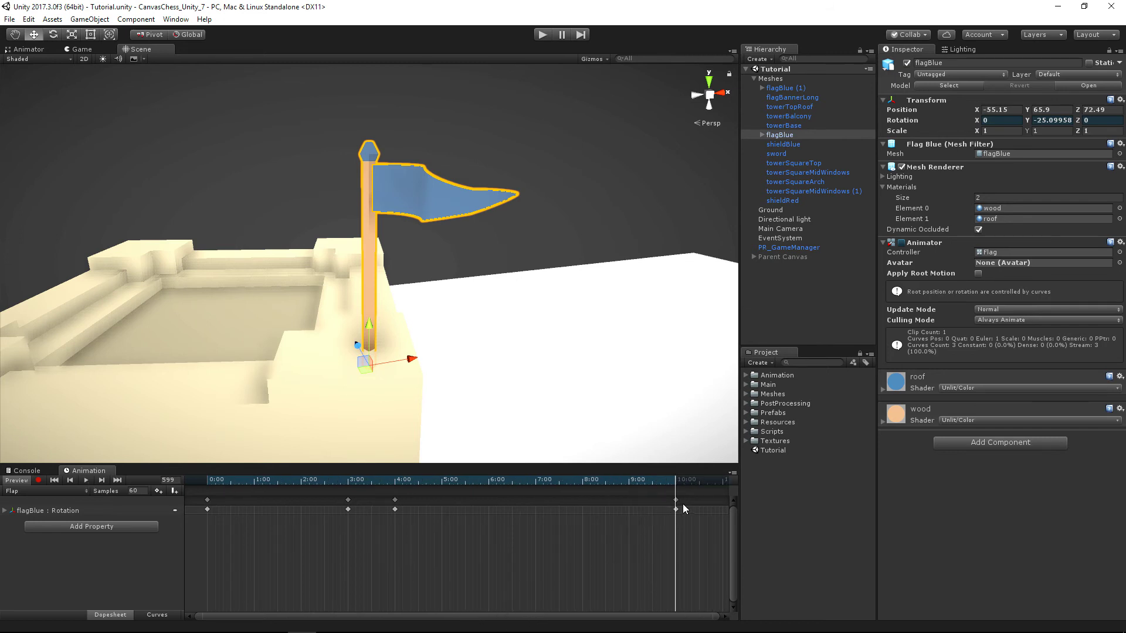
left_click(529, 484)
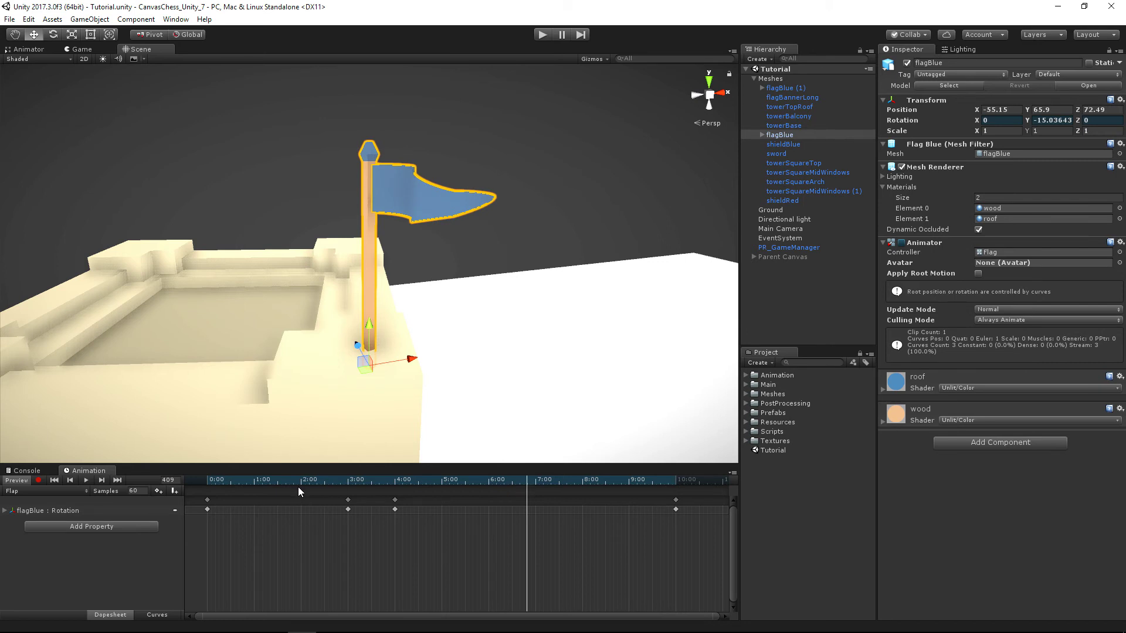
left_click(38, 481)
key("e")
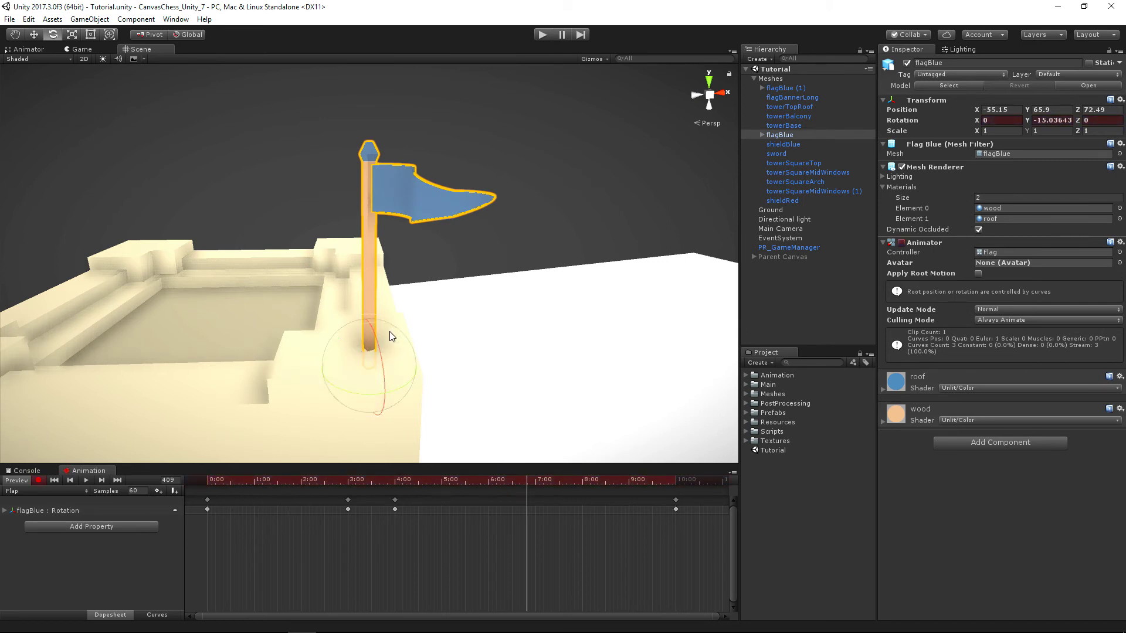
left_click_drag(389, 327, 514, 449)
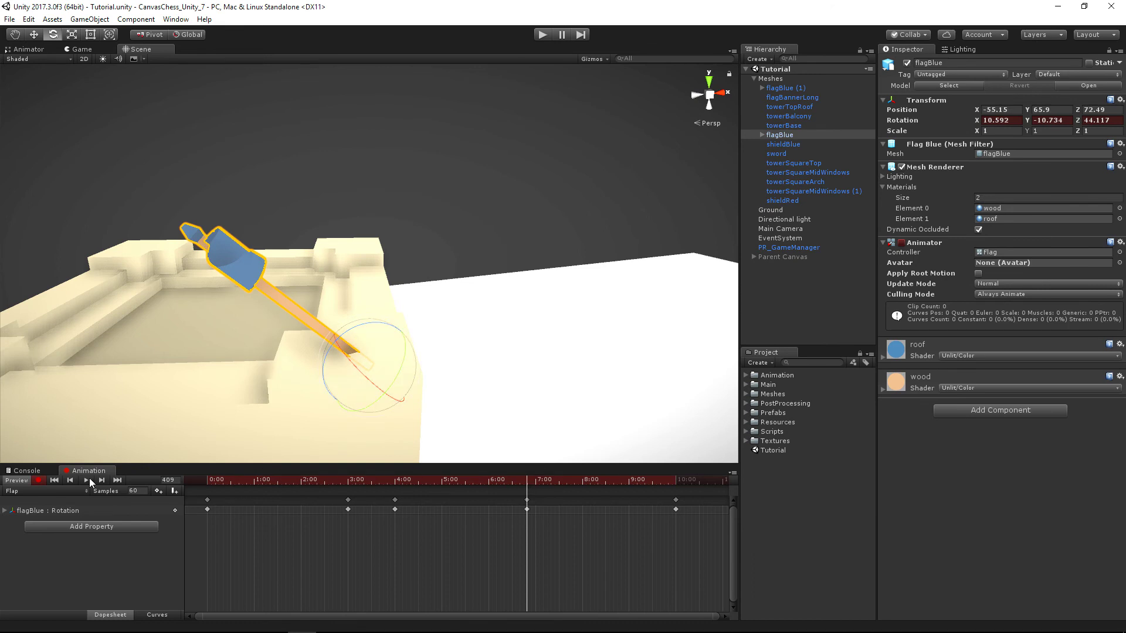
left_click(38, 480)
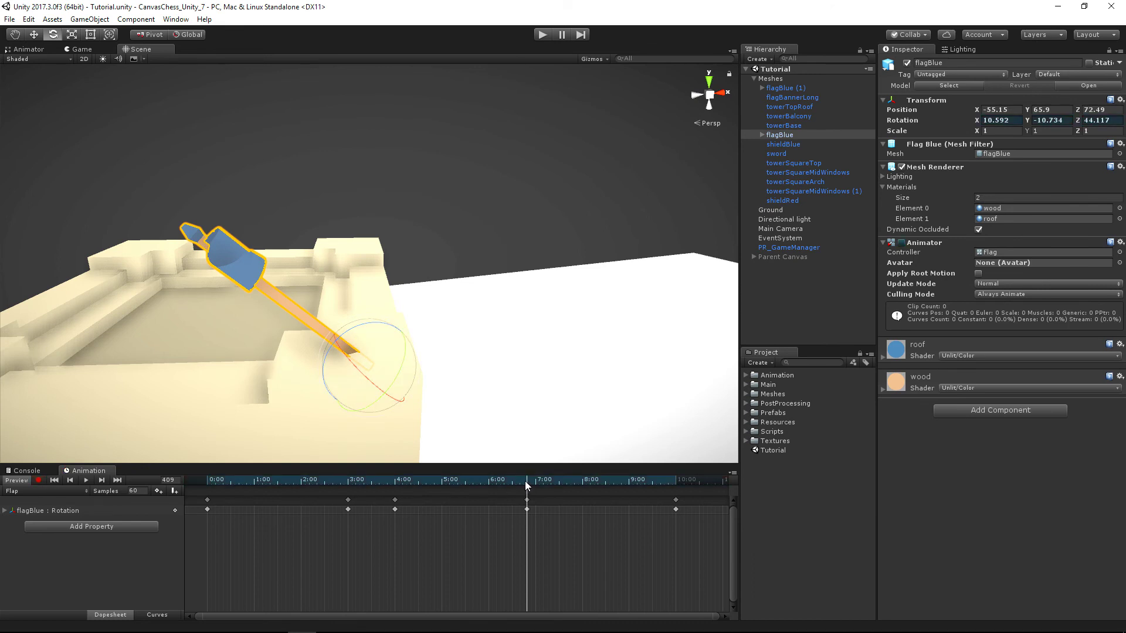
left_click_drag(525, 481, 156, 485)
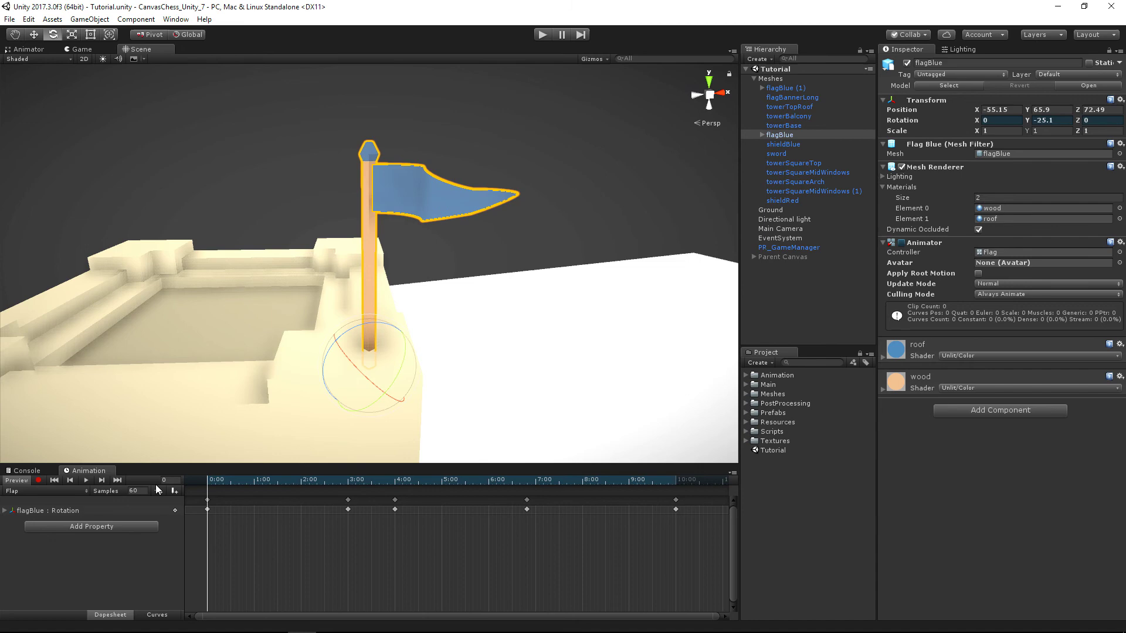
left_click(85, 481)
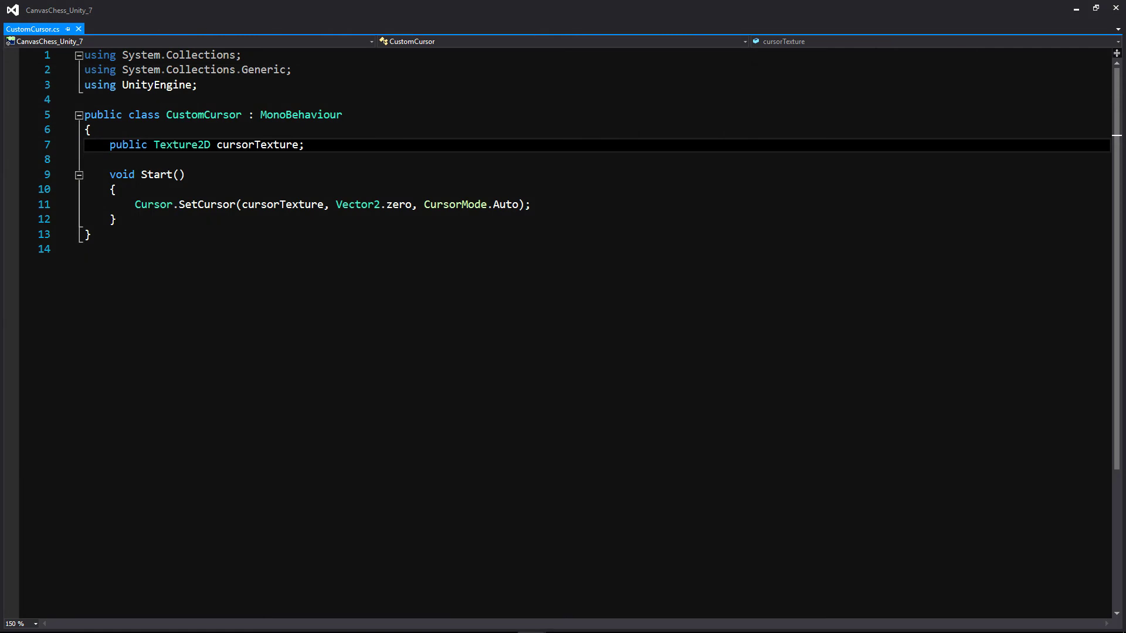
Step: Review the SetCursor call in the CustomCursor script, and test the running game by advancing the leftmost and rightmost red pawns
left_click(531, 204)
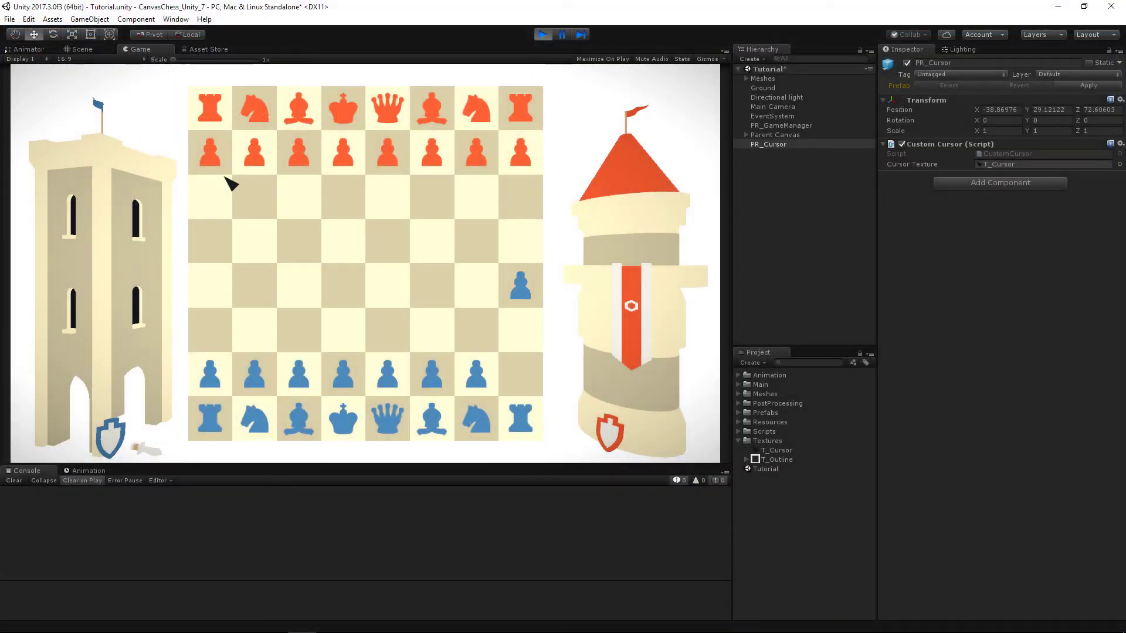
left_click_drag(222, 171, 211, 241)
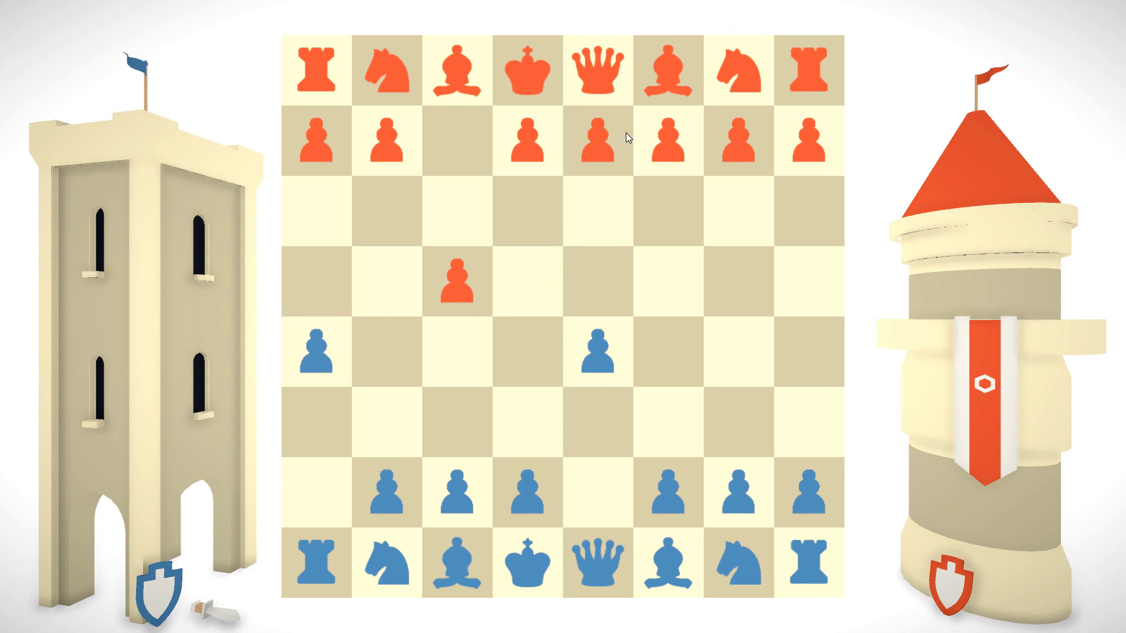
left_click_drag(807, 140, 801, 296)
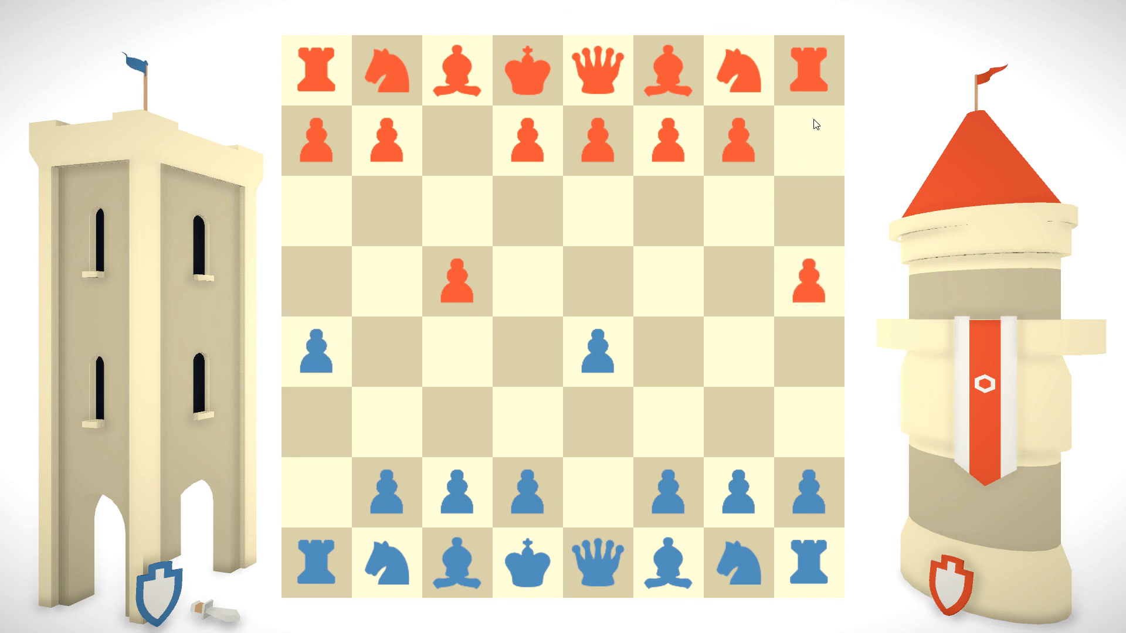